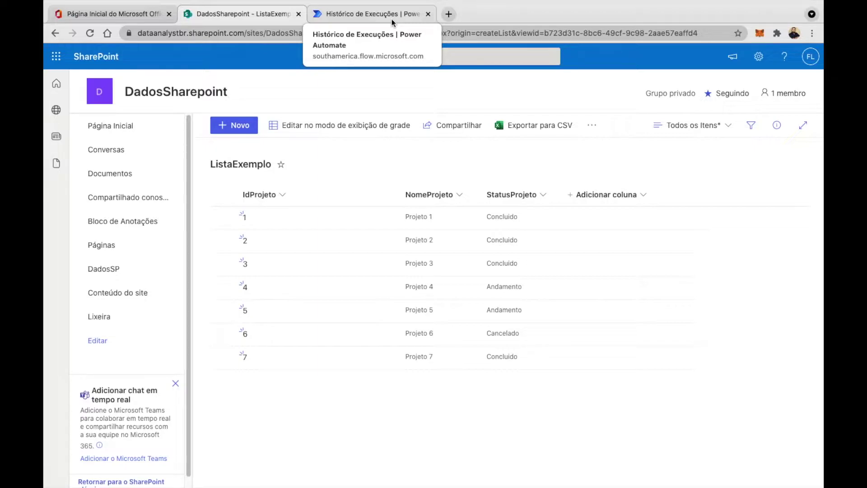
# Create an instant cloud flow in Power Automate named FluxoExemploSP with the trigger "Disparar um fluxo manualmente"
pyautogui.click(392, 19)
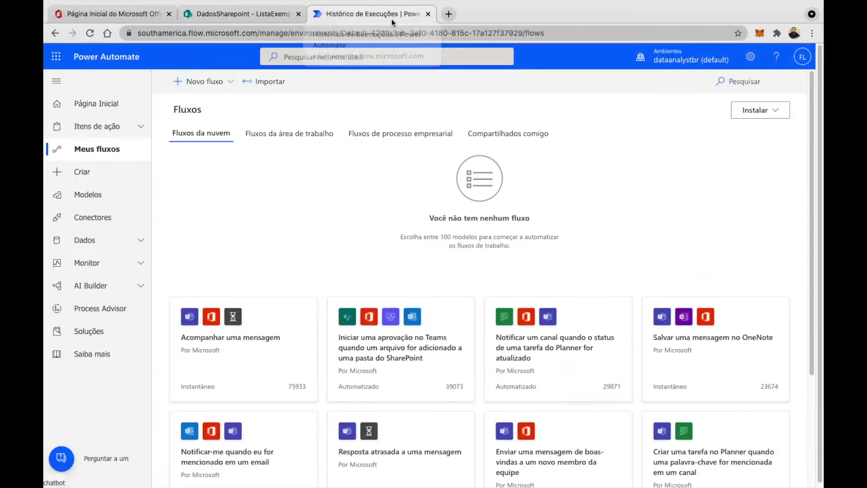
pyautogui.click(123, 183)
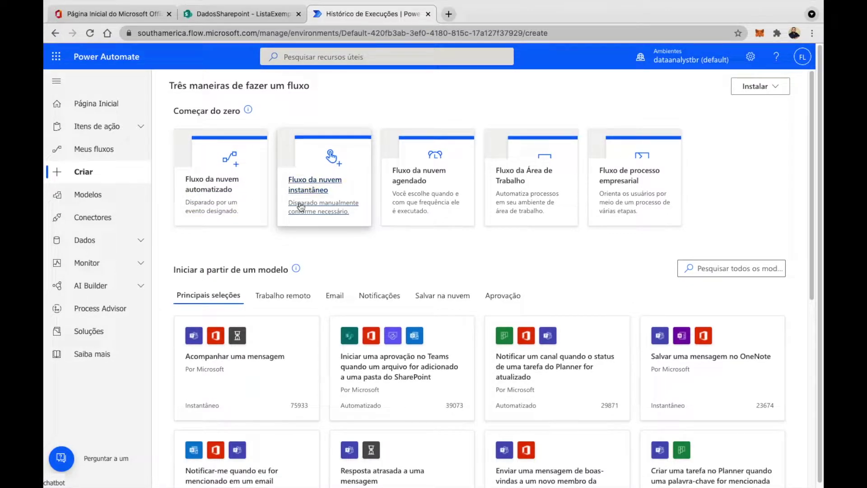
pyautogui.click(312, 193)
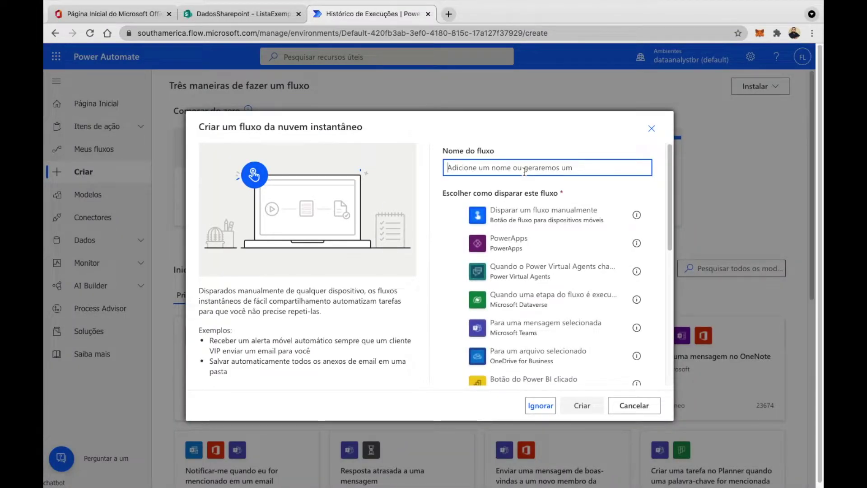
pyautogui.write('FluxoEx')
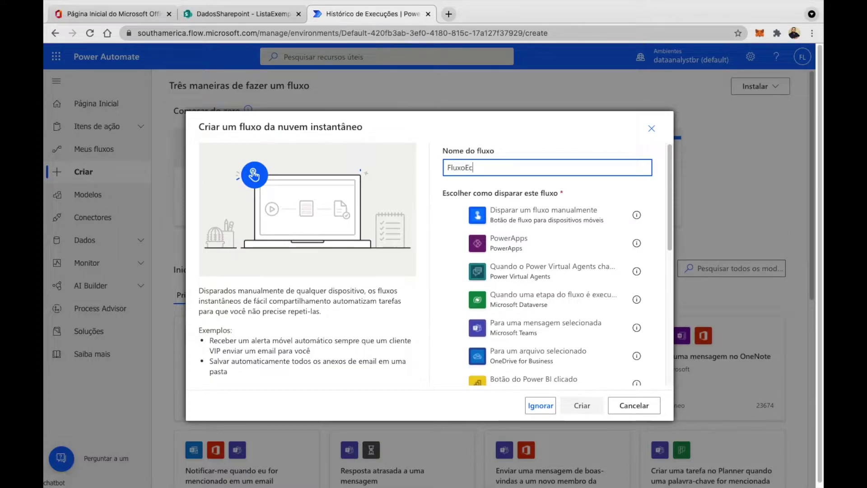
pyautogui.write('emploSP')
pyautogui.click(496, 215)
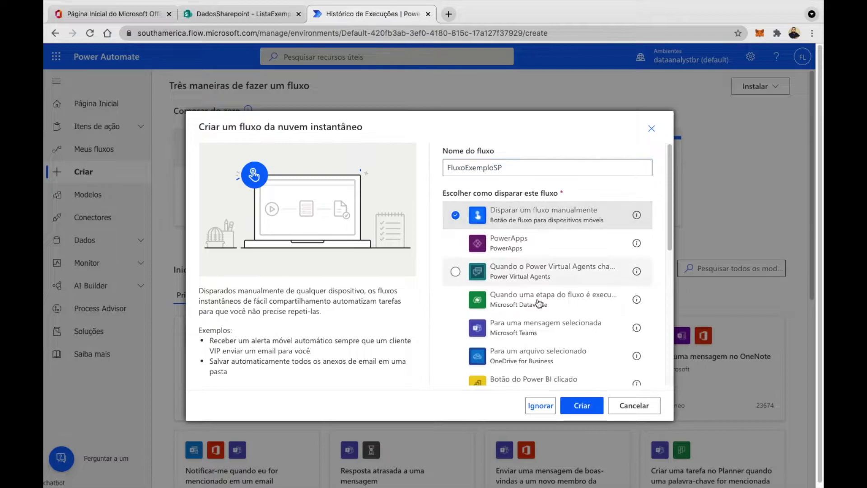
pyautogui.click(583, 408)
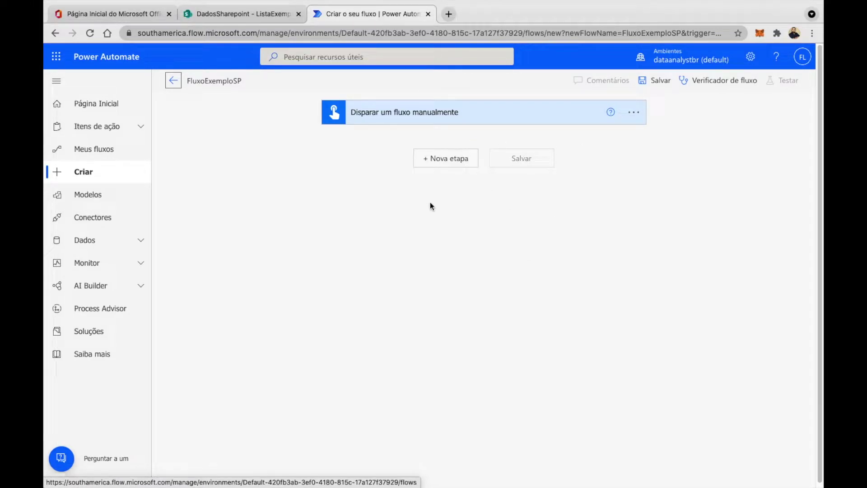
# Add the SharePoint action "Obter itens" as a new step after the manual trigger
pyautogui.click(441, 161)
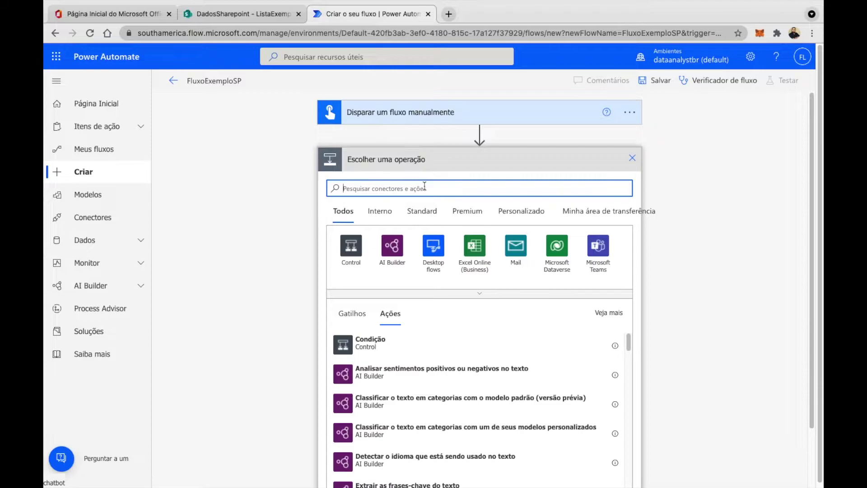
pyautogui.write('sharepoint')
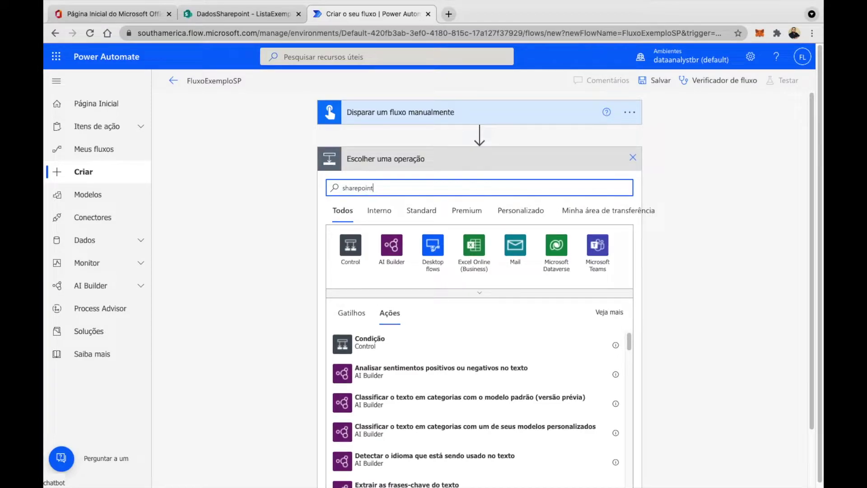
pyautogui.click(352, 248)
pyautogui.scroll(-5, 561, 349)
pyautogui.scroll(3, 481, 344)
pyautogui.write('o')
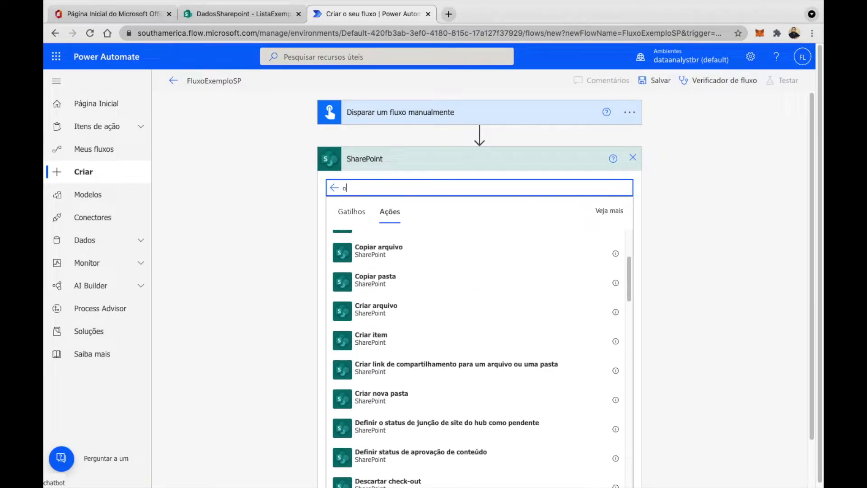
pyautogui.write(' bter')
pyautogui.press('BackSpace')
pyautogui.press('BackSpace')
pyautogui.press('BackSpace')
pyautogui.write('bter')
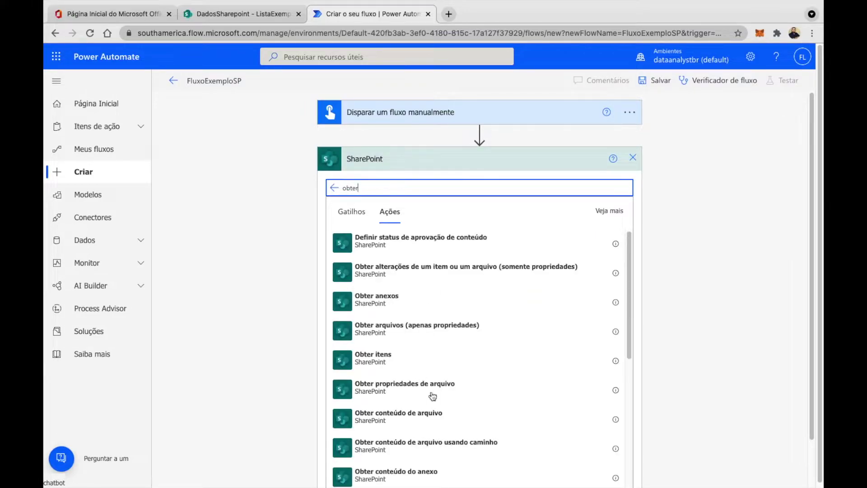
pyautogui.click(393, 357)
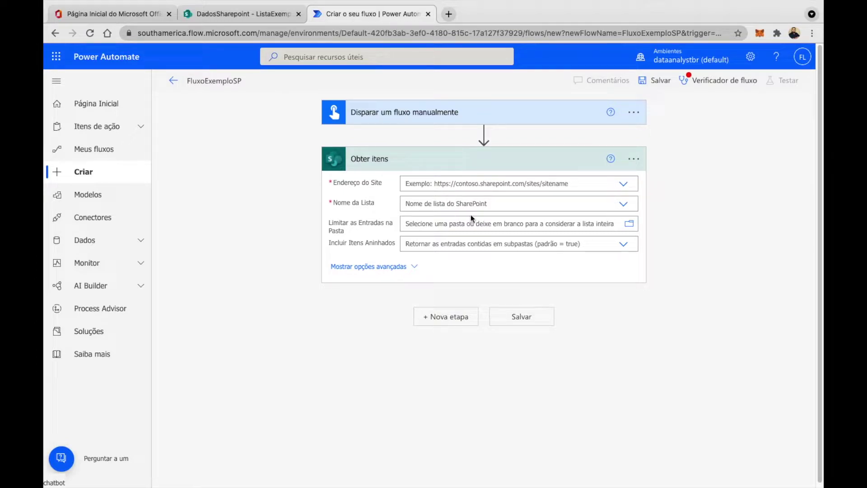
# Point the "Obter itens" action to the DadosSharepoint site and the ListaExemplo list, and save the flow
pyautogui.click(623, 183)
pyautogui.click(544, 201)
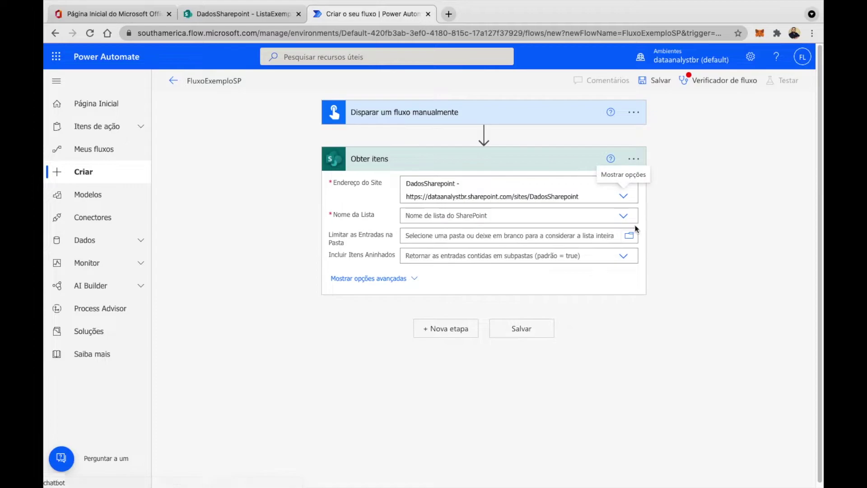
pyautogui.click(496, 216)
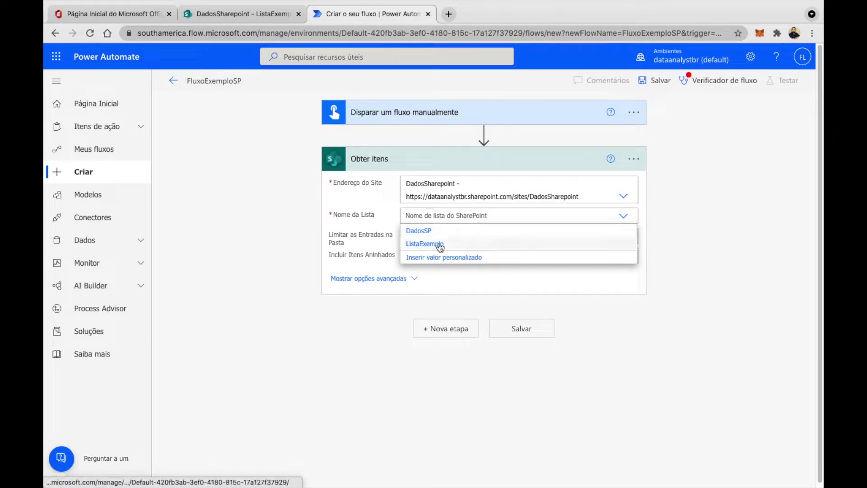
pyautogui.click(465, 243)
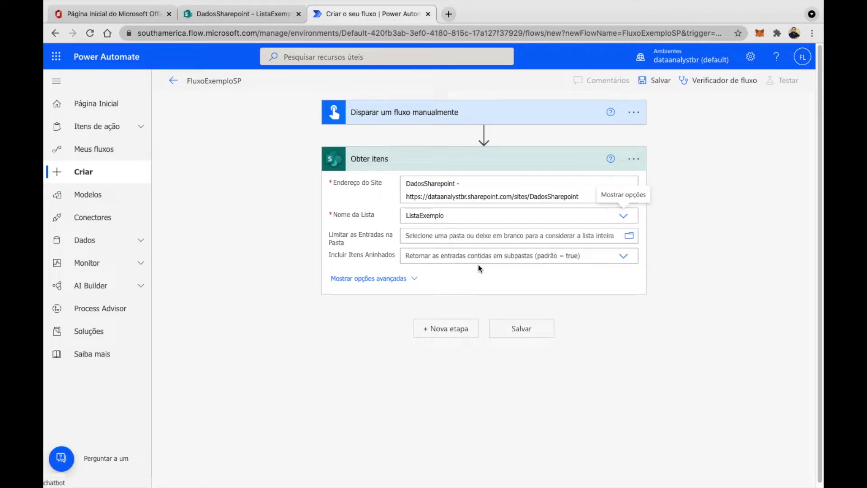
pyautogui.click(659, 82)
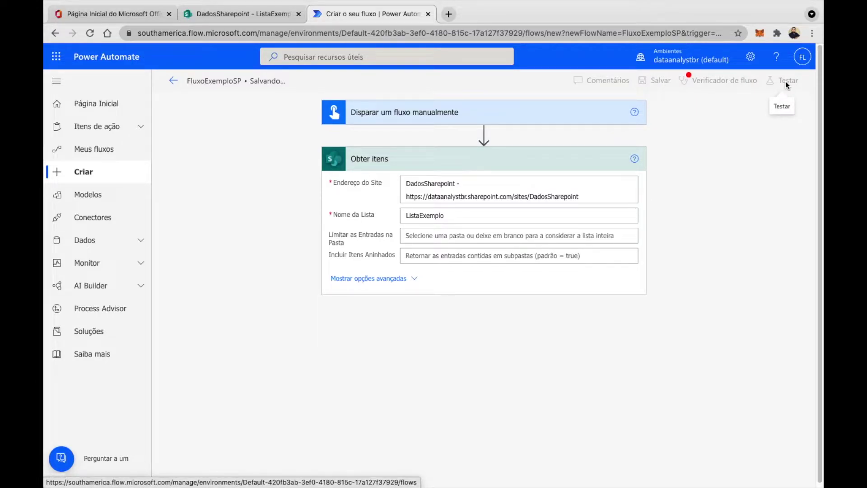
# Review the flow checker's findings for the flow and look up "odata" on the web
pyautogui.click(705, 81)
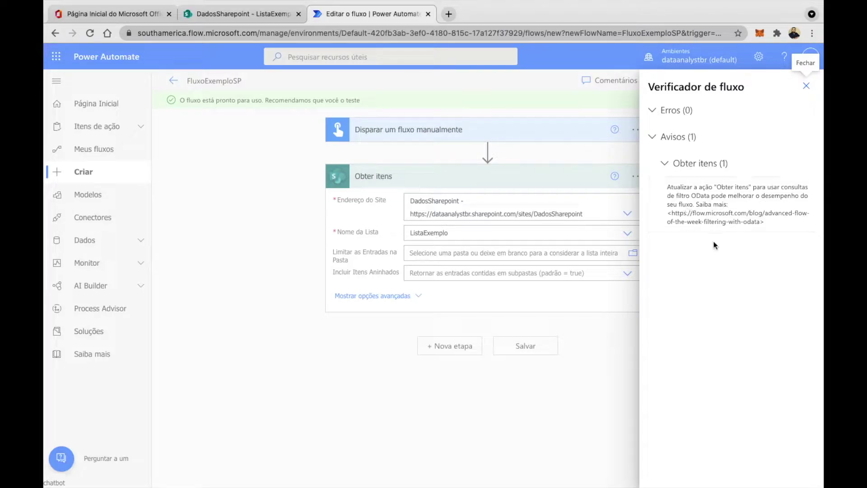
pyautogui.click(810, 89)
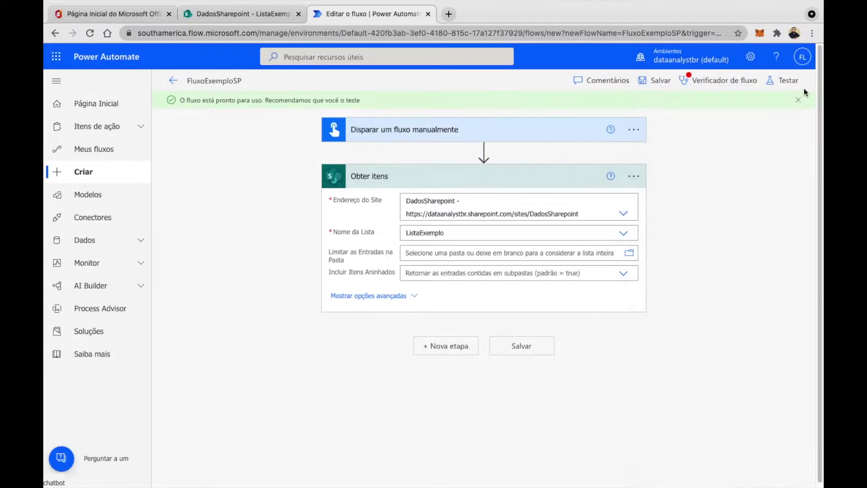
pyautogui.click(446, 15)
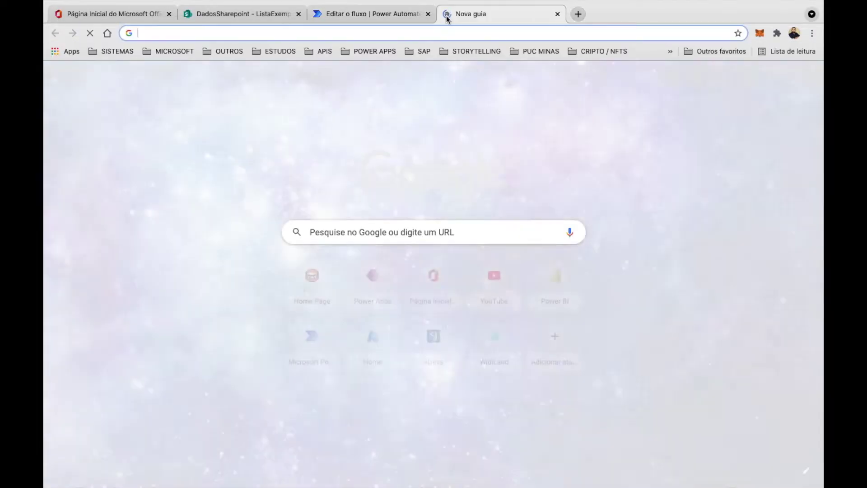
pyautogui.write('odata')
pyautogui.press('Return')
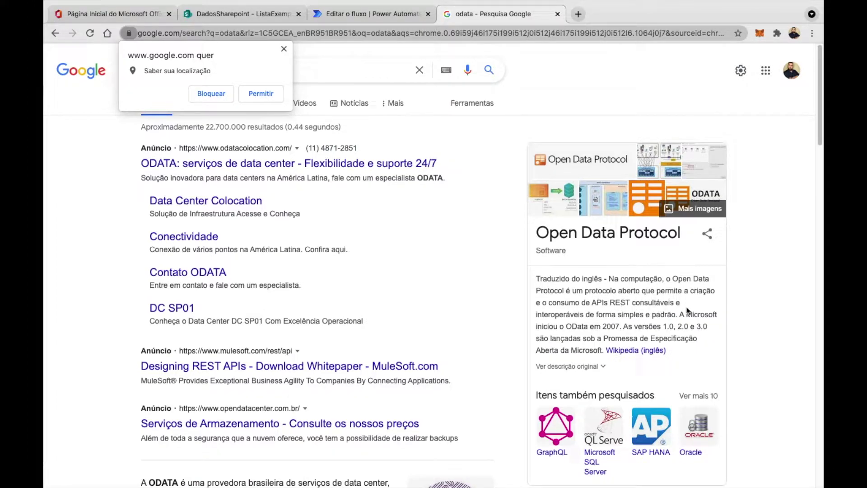
pyautogui.click(557, 15)
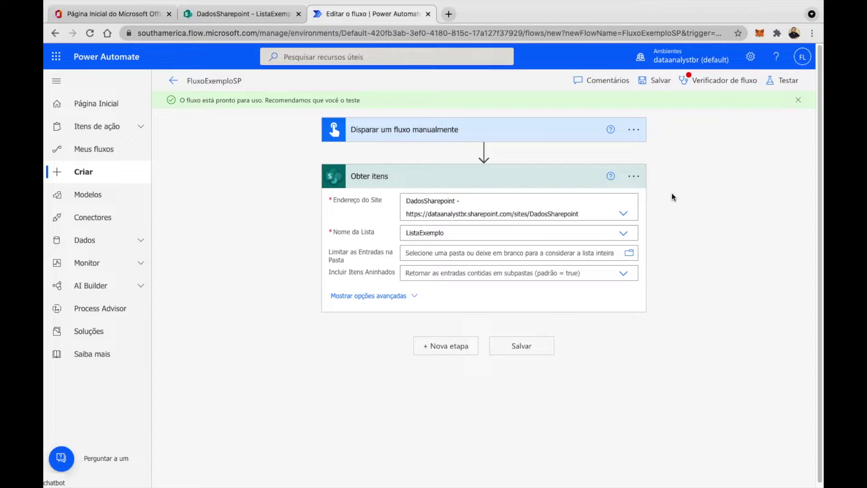
# Test the flow manually, continuing with the existing SharePoint connection, and run it
pyautogui.click(784, 81)
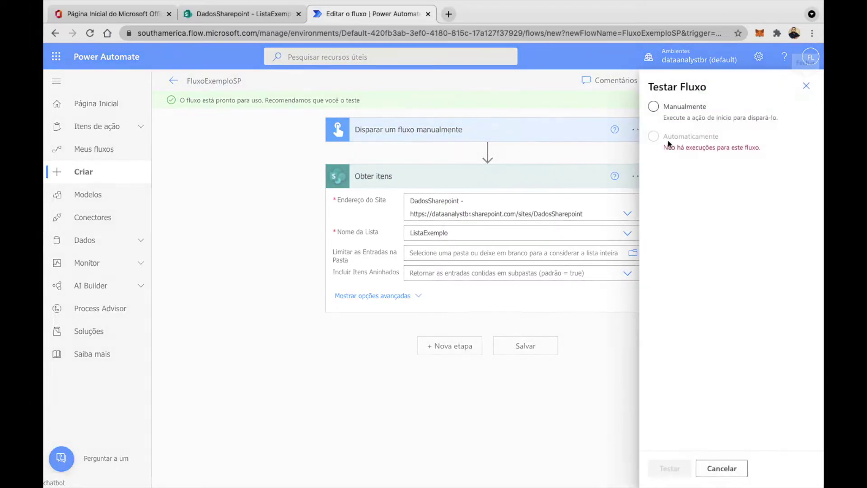
pyautogui.click(681, 107)
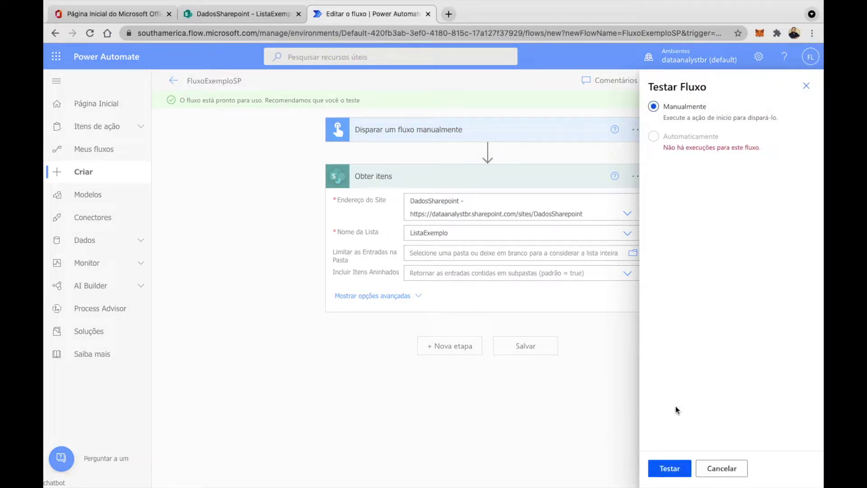
pyautogui.click(676, 467)
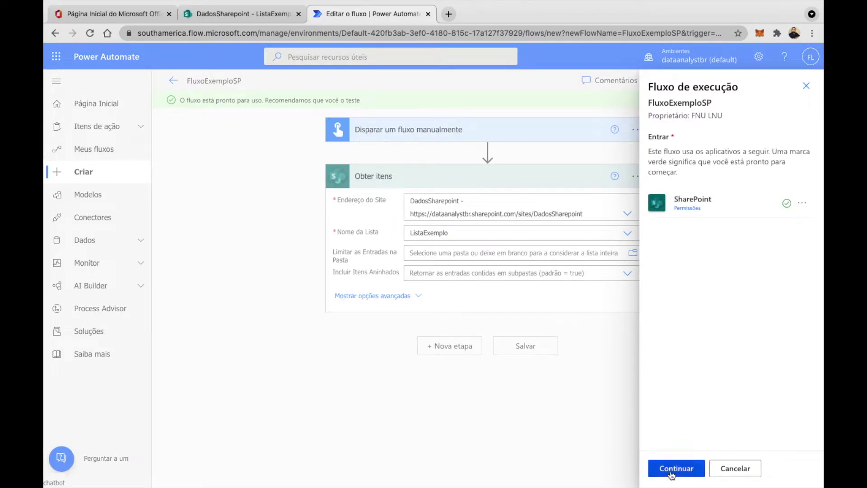
pyautogui.click(672, 472)
pyautogui.click(676, 469)
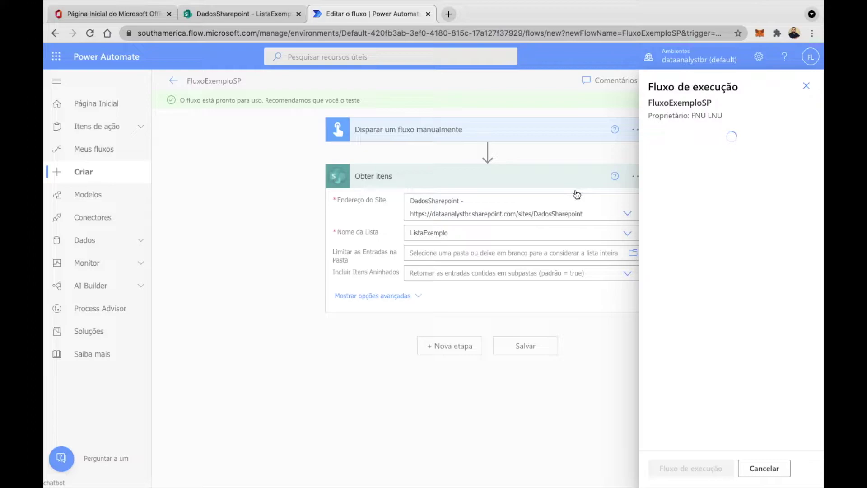
pyautogui.click(700, 472)
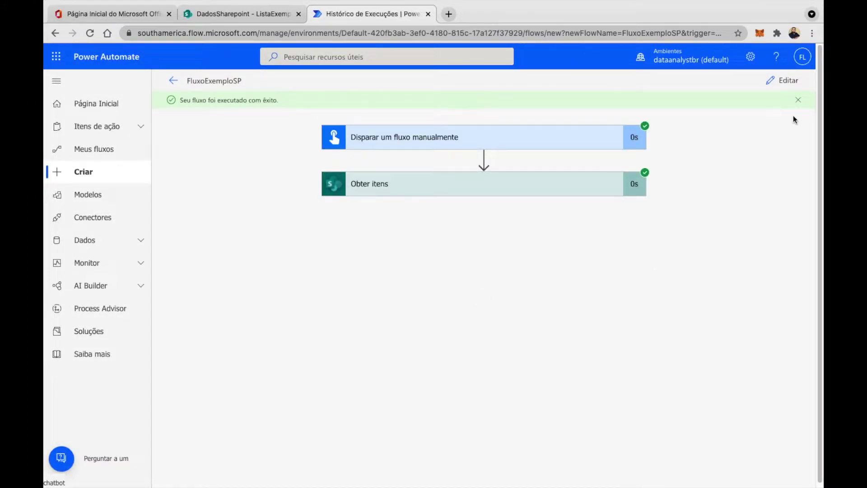
# Expand the run details of the "Obter itens" action and check the source SharePoint list
pyautogui.click(798, 101)
pyautogui.click(445, 173)
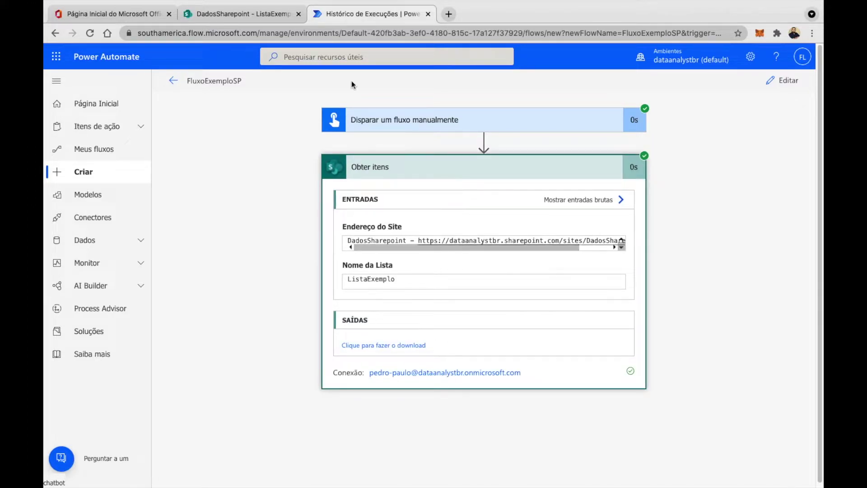
pyautogui.click(210, 17)
pyautogui.click(389, 16)
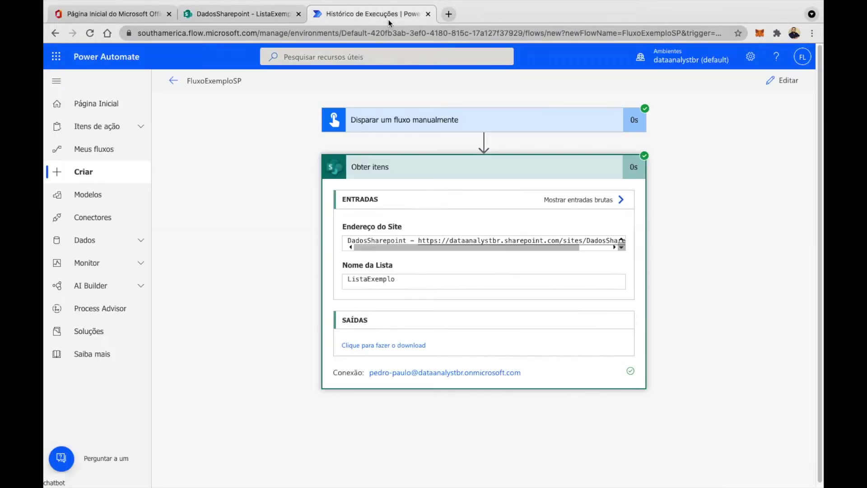
# Open the downloadable output of the "Obter itens" action and select its entire JSON text for copying
pyautogui.click(380, 346)
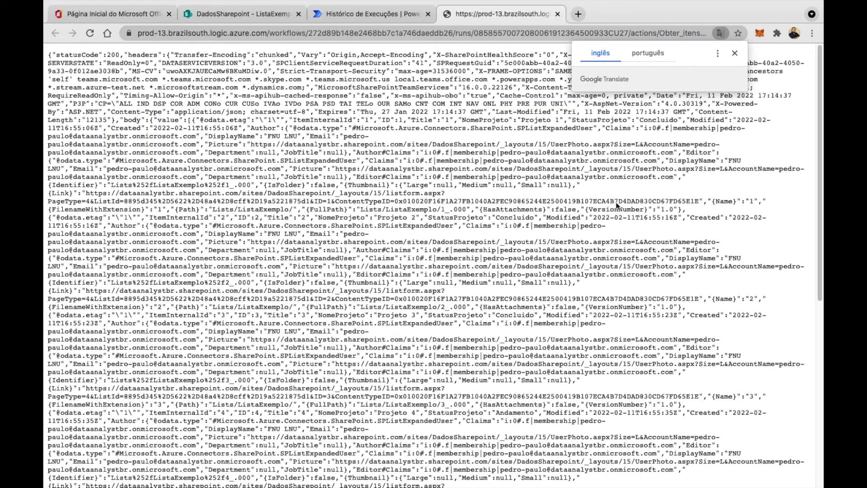
pyautogui.click(735, 52)
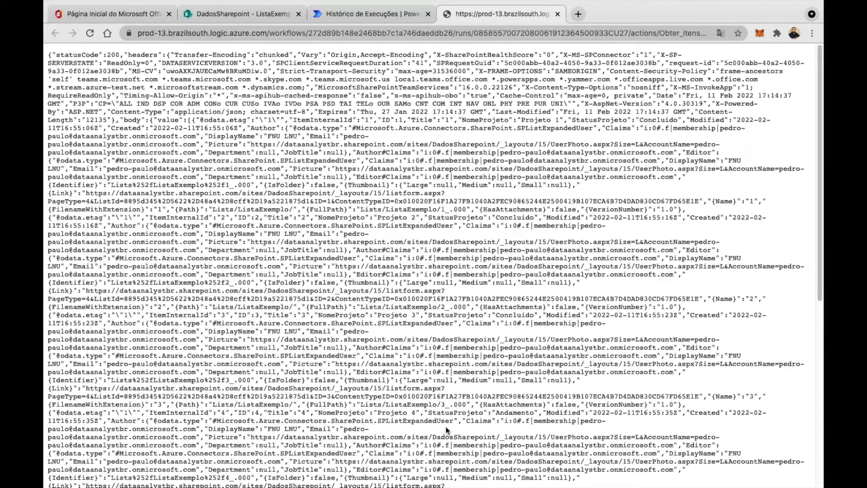
pyautogui.scroll(-7, 446, 429)
pyautogui.moveTo(702, 481); pyautogui.dragTo(44, 2)
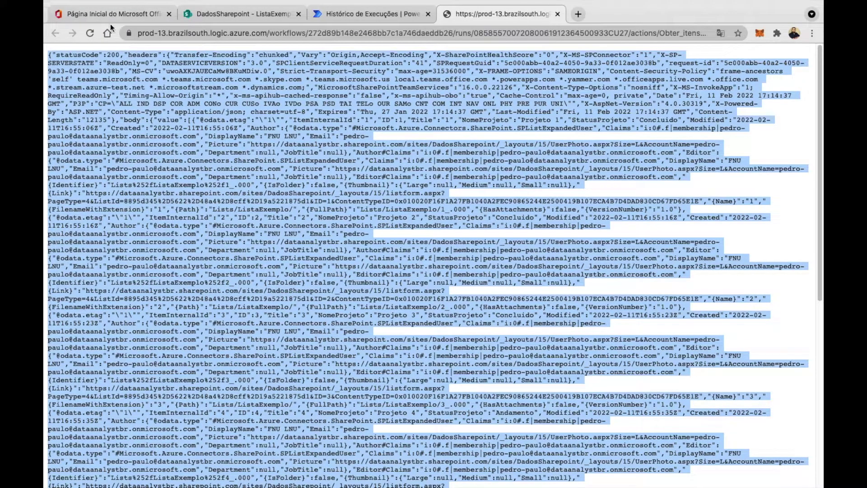
# Search for "json viewer", open Online JSON Viewer (jsonviewer.stack.hu) and paste the copied action output into it
pyautogui.click(576, 17)
pyautogui.write('js')
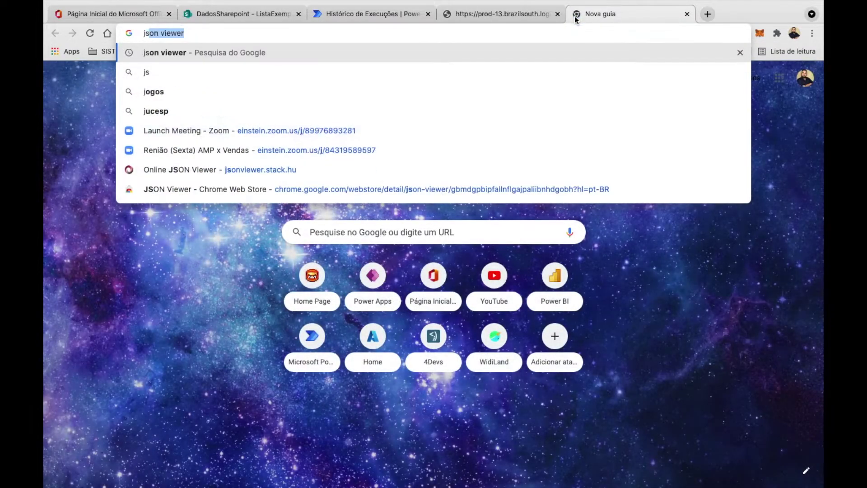
pyautogui.write('on viewe')
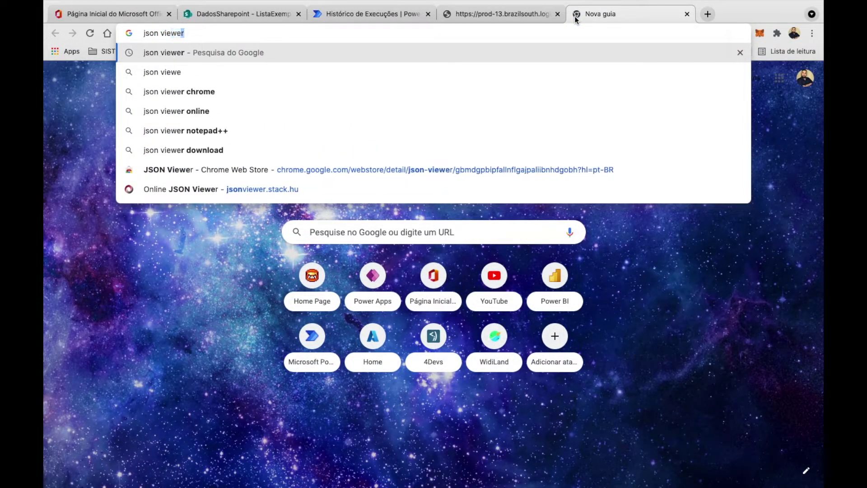
pyautogui.press('Return')
pyautogui.click(181, 261)
pyautogui.click(202, 130)
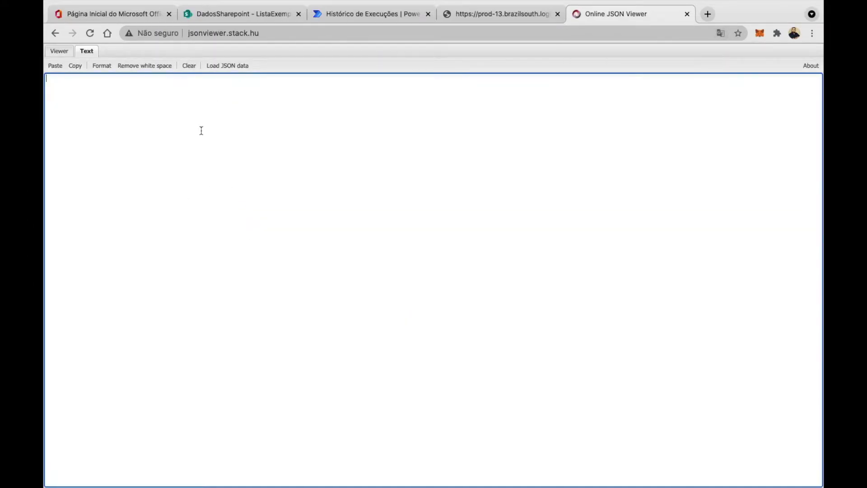
pyautogui.hotkey('ctrl', 'v')
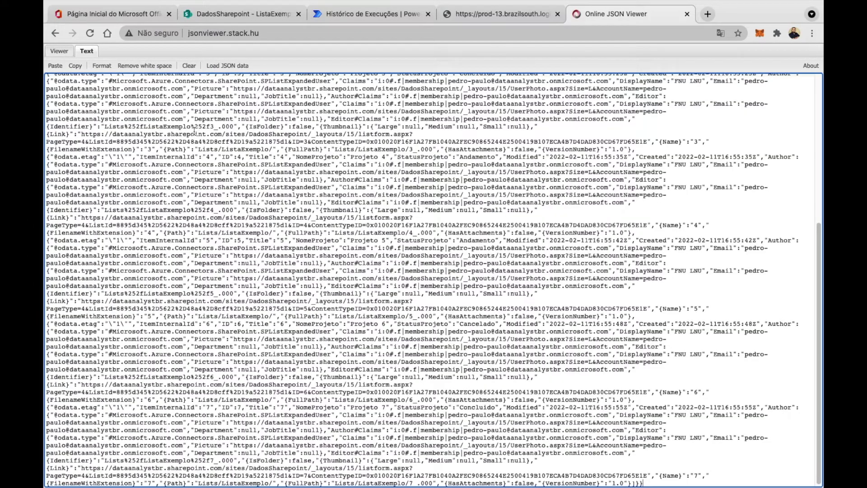
# Show the pasted JSON as a tree and expand its body and value nodes to examine the list items
pyautogui.click(70, 53)
pyautogui.click(58, 94)
pyautogui.click(66, 103)
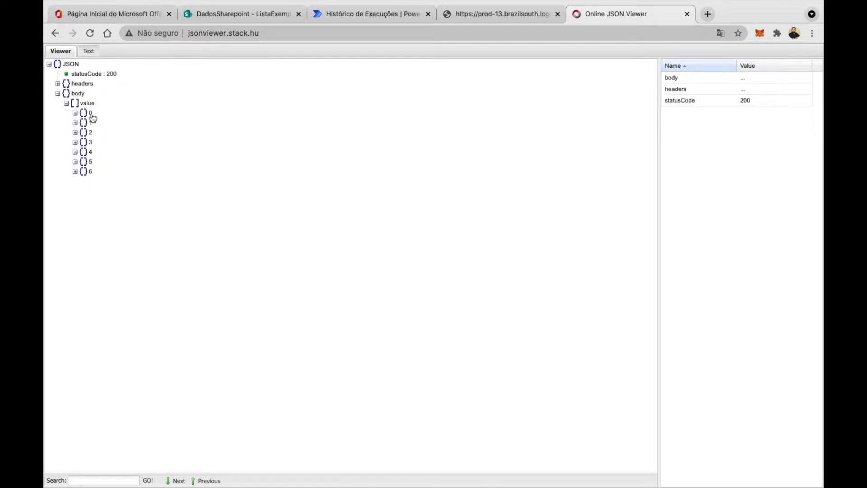
# Compare the SharePoint list with the JSON tree by inspecting items 0, 6, 5 and 4 under value, and collapse them again
pyautogui.click(220, 14)
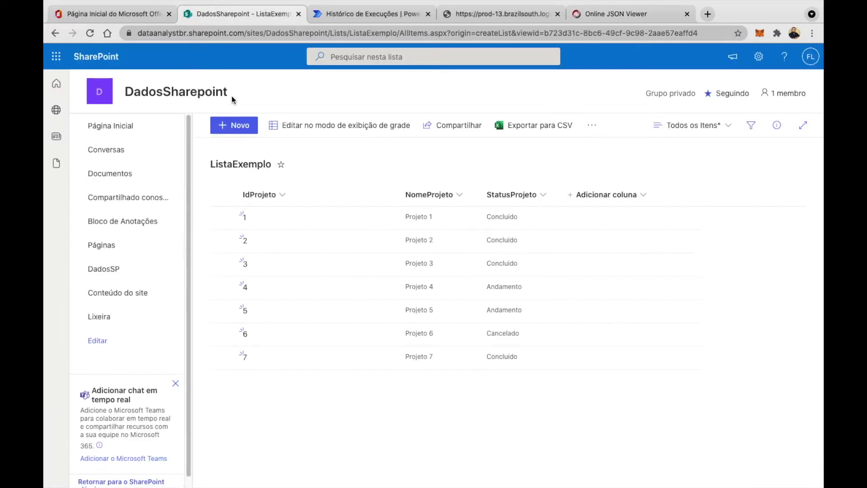
pyautogui.click(632, 14)
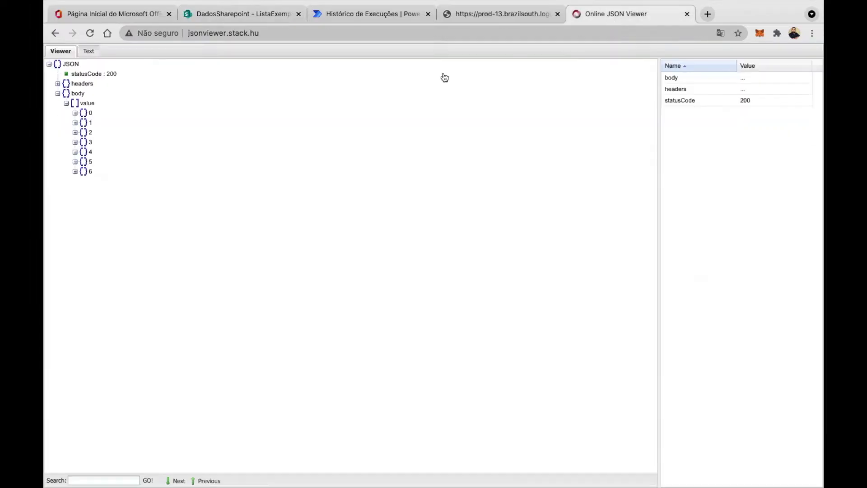
pyautogui.click(75, 114)
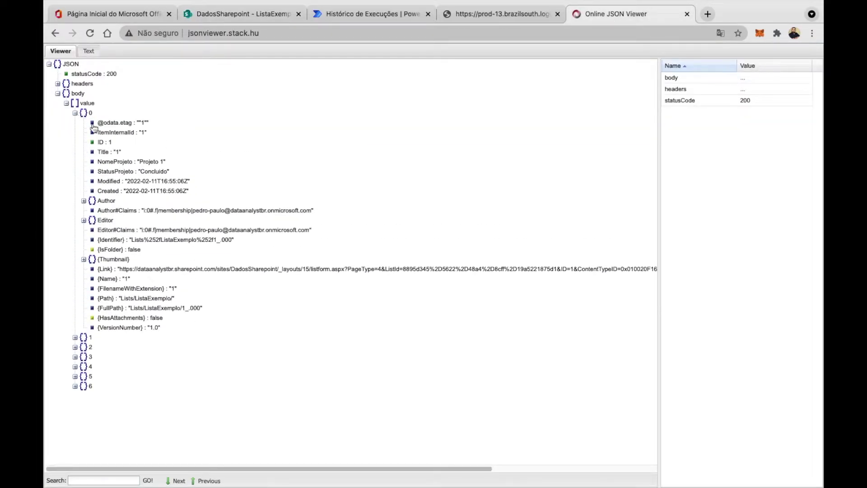
pyautogui.click(75, 113)
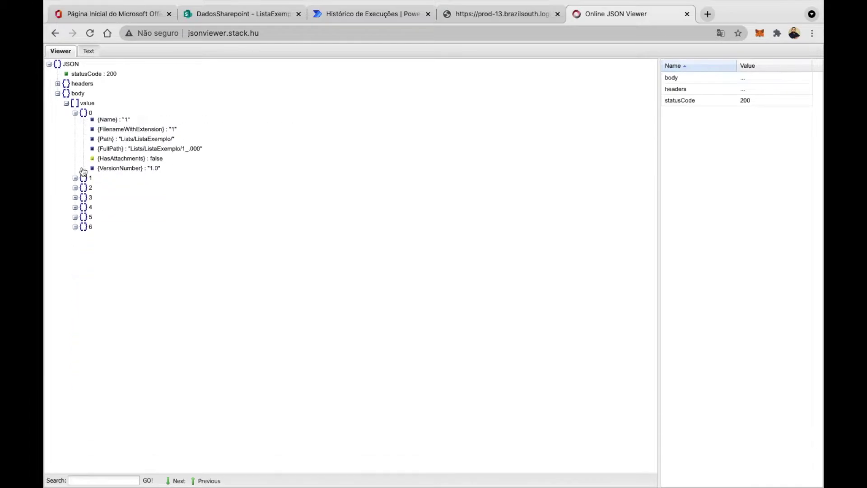
pyautogui.click(75, 172)
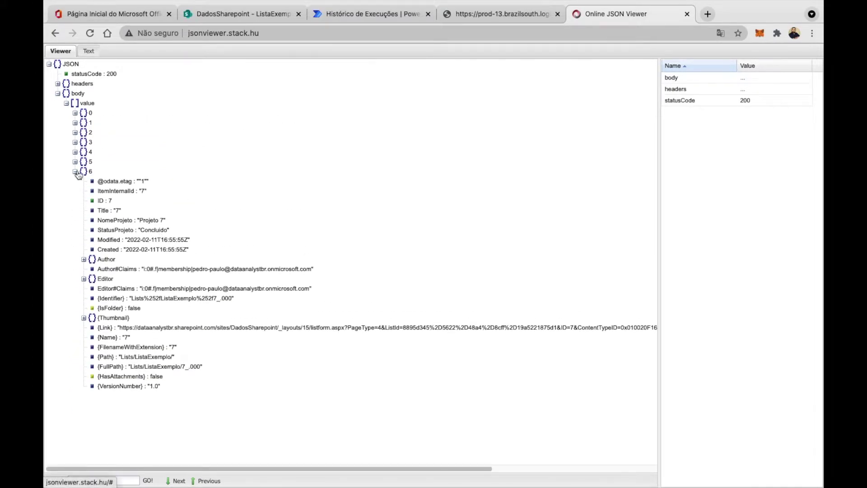
pyautogui.click(75, 171)
pyautogui.click(75, 162)
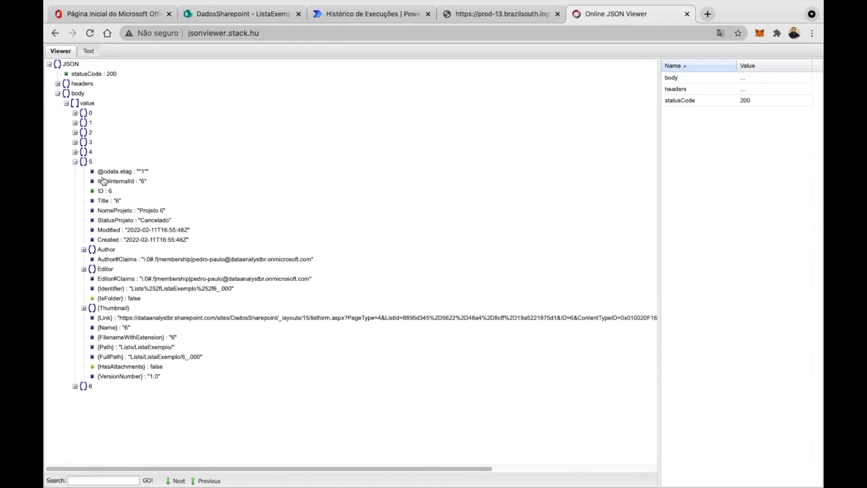
pyautogui.click(75, 153)
pyautogui.click(74, 153)
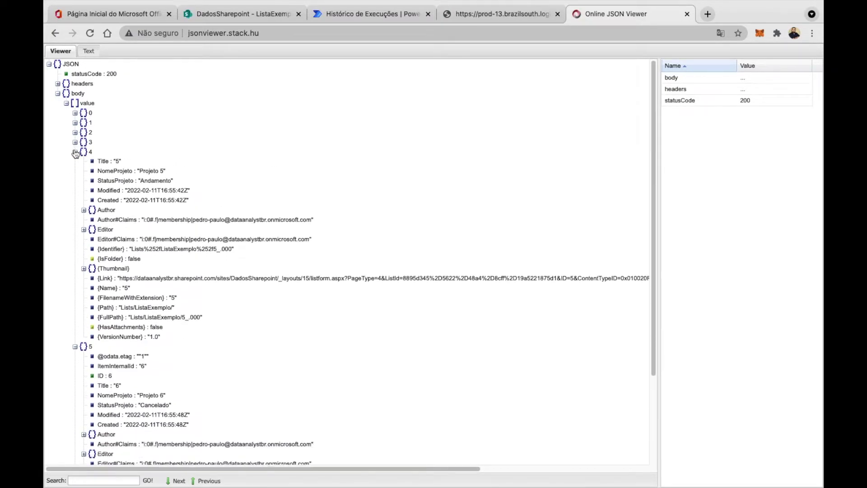
pyautogui.click(75, 162)
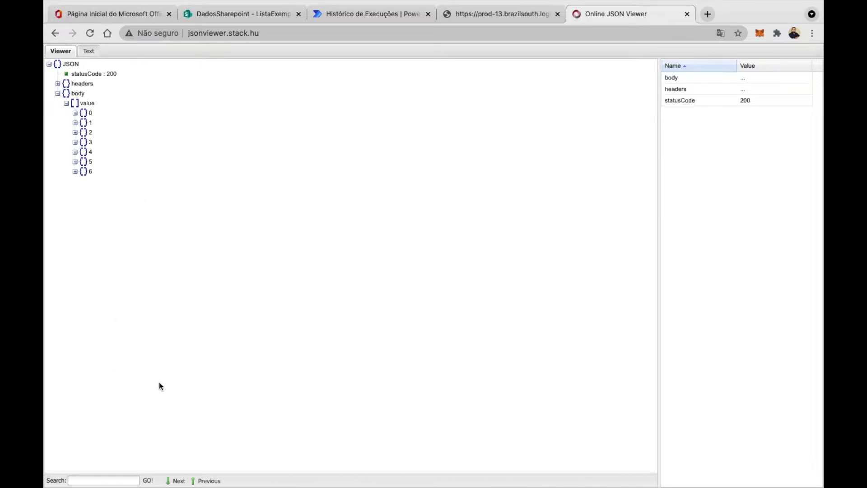
# Switch back to Power Automate, reopen FluxoExemploSP for editing and show the advanced options of the "Obter itens" action
pyautogui.click(346, 20)
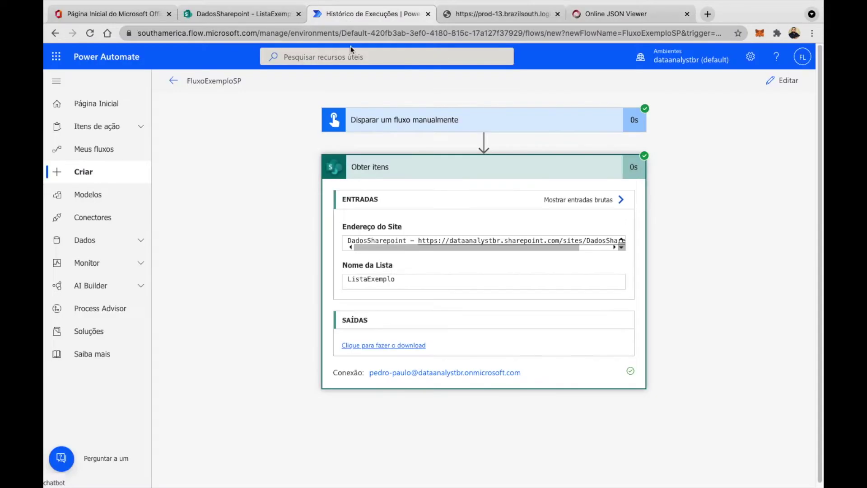
pyautogui.click(786, 82)
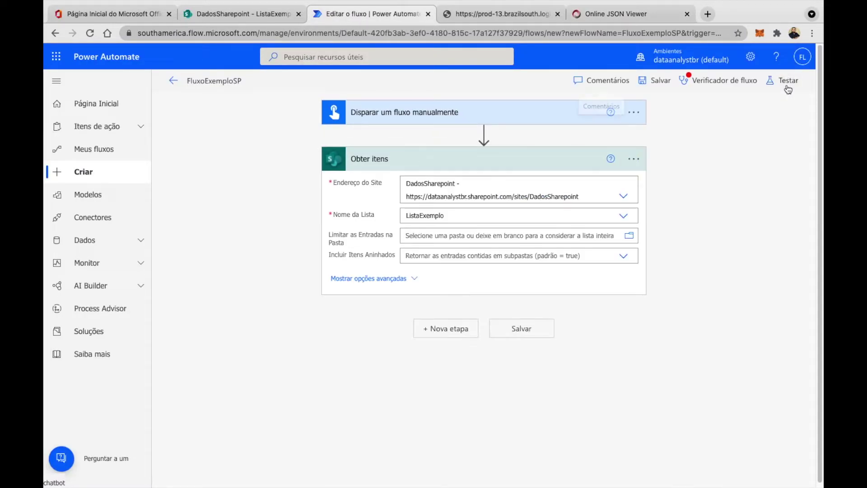
pyautogui.click(414, 279)
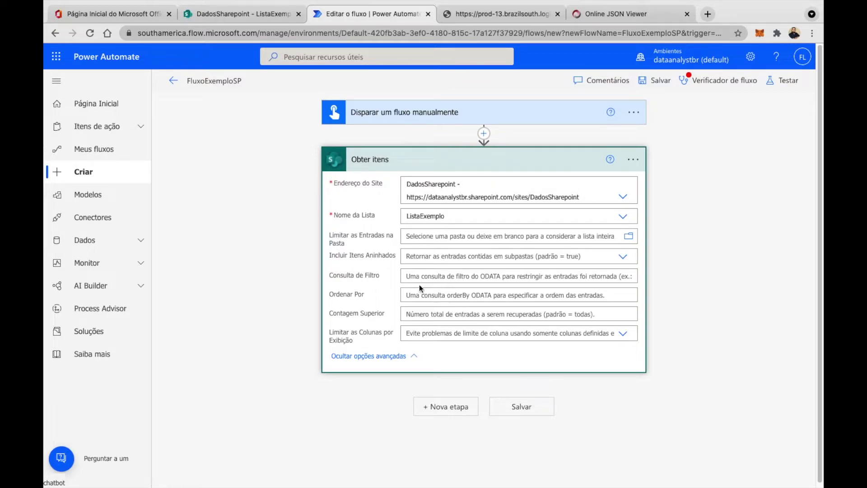
# Open the "Consulta de Filtro" field of "Obter itens" for editing and go to the SharePoint list ListaExemplo for reference
pyautogui.click(468, 276)
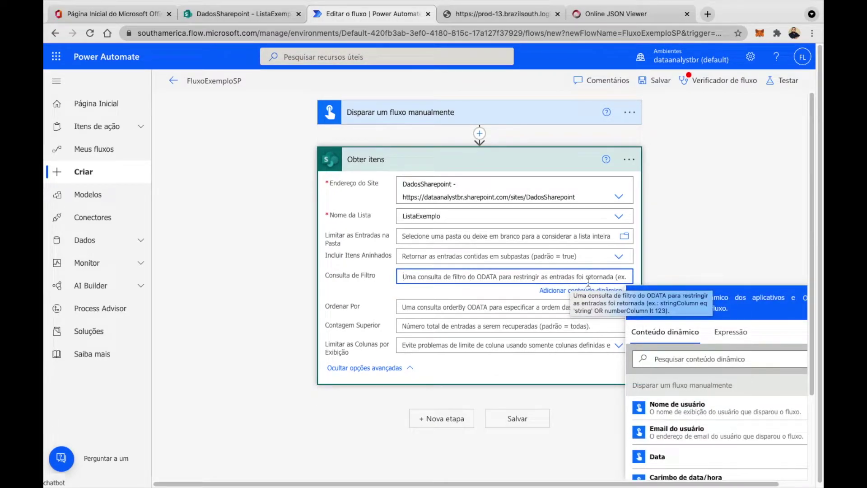
pyautogui.click(725, 236)
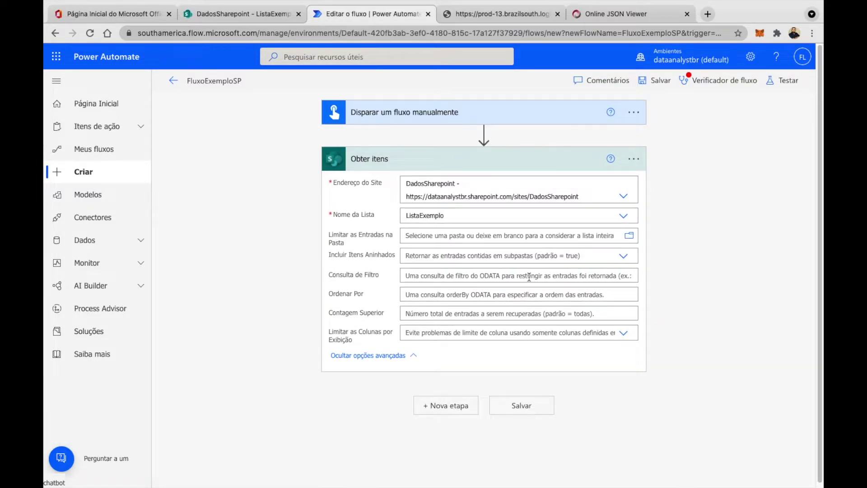
pyautogui.click(529, 276)
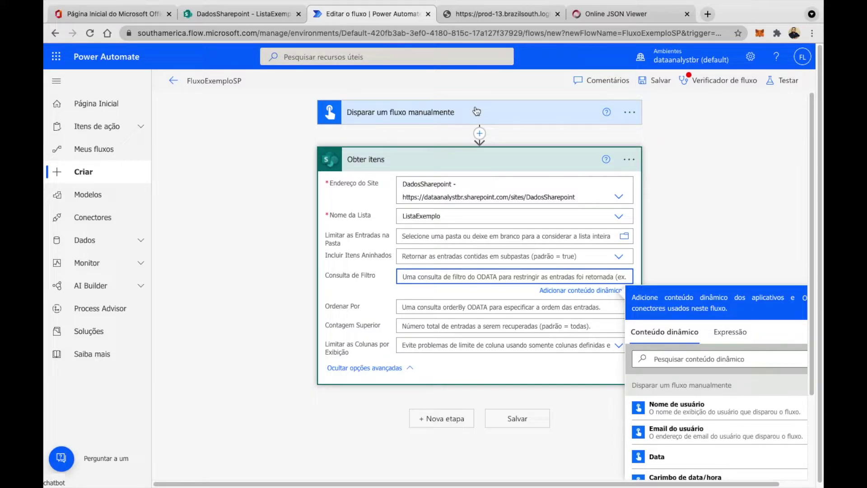
pyautogui.click(249, 12)
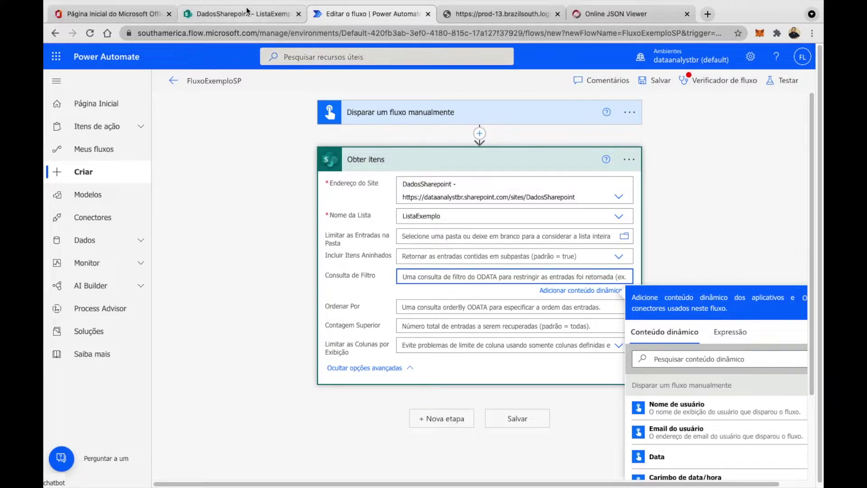